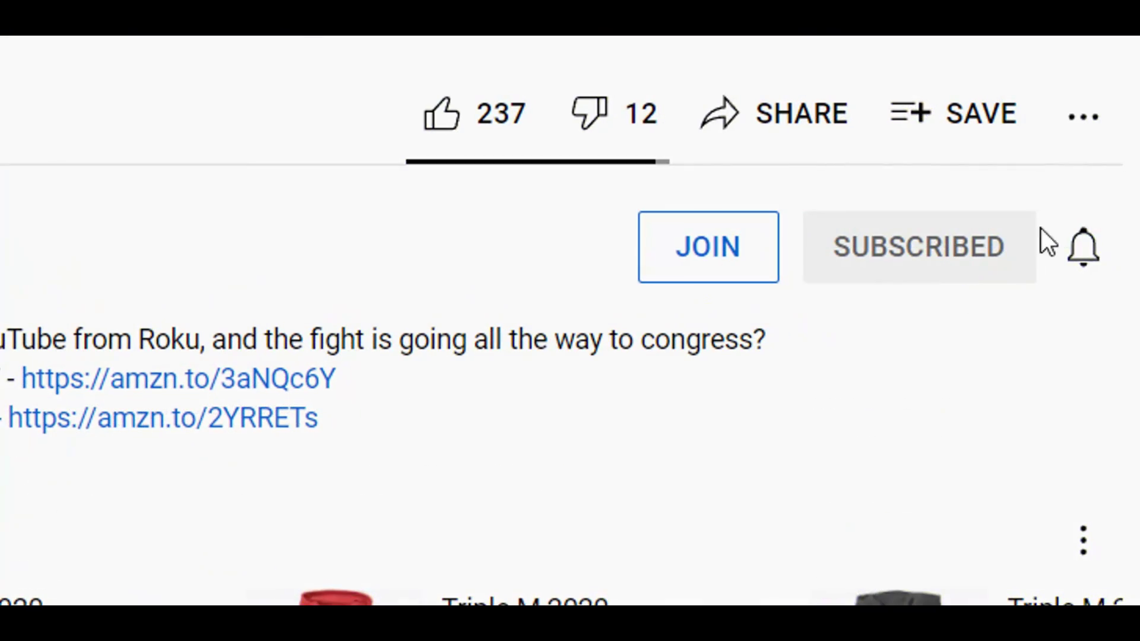
Step: Set the subscribed YouTube channel's notifications to All, then browse down the home screen
{"action": "left_click", "coordinate": [1091, 253]}
{"action": "left_click", "coordinate": [958, 350]}
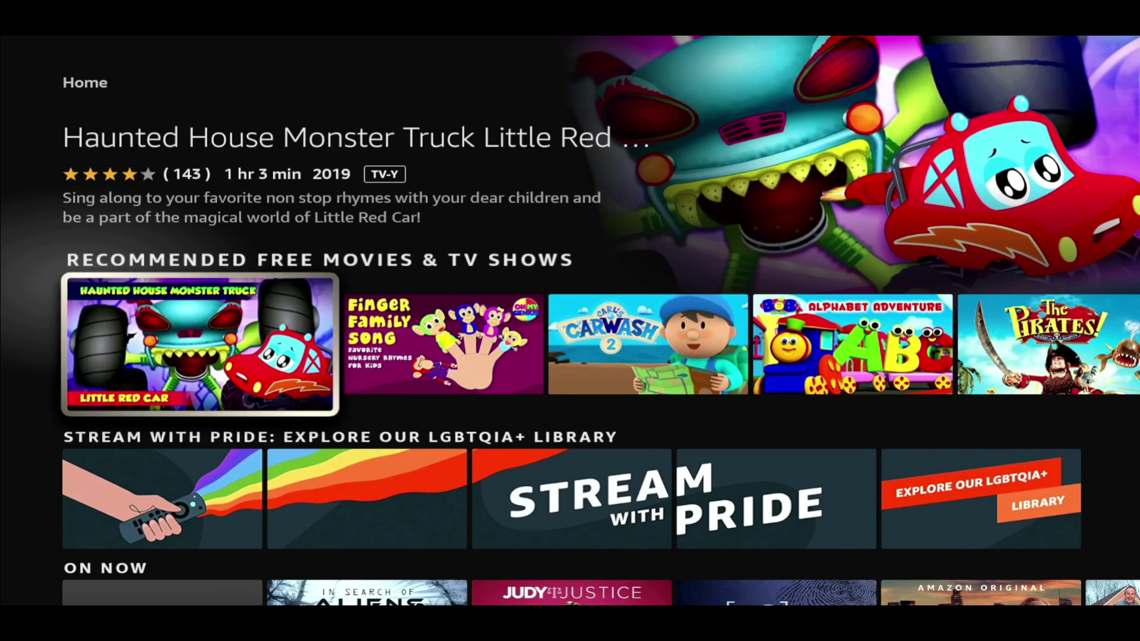
{"action": "key", "text": "Down"}
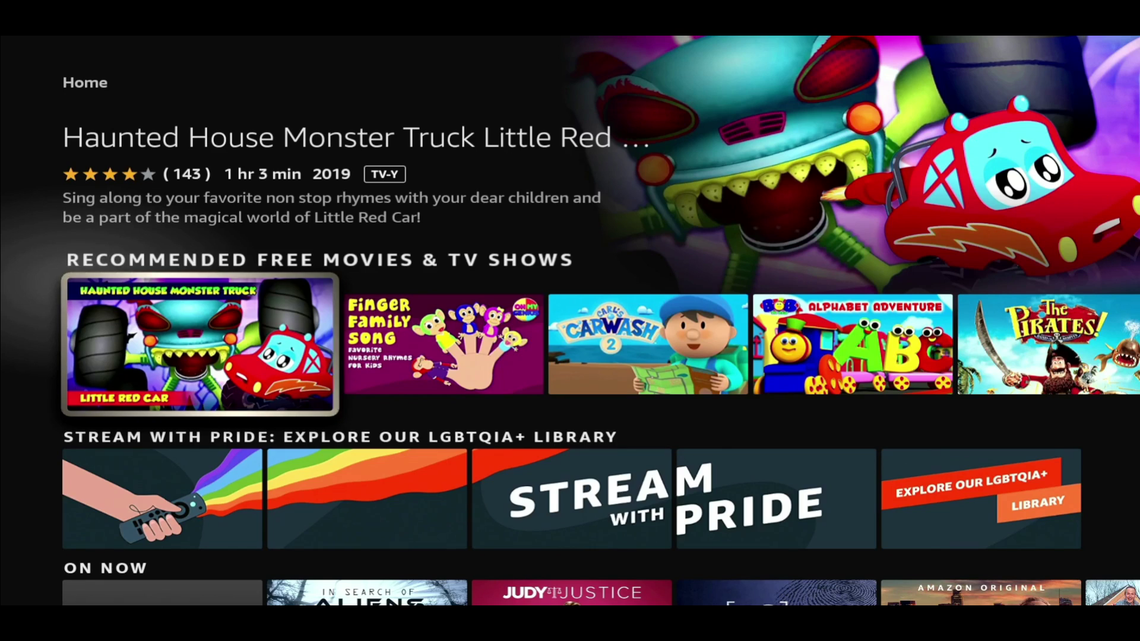
Step: Move focus up from the home content rows to the top navigation bar
{"action": "key", "text": "Up"}
{"action": "key", "text": "Up"}
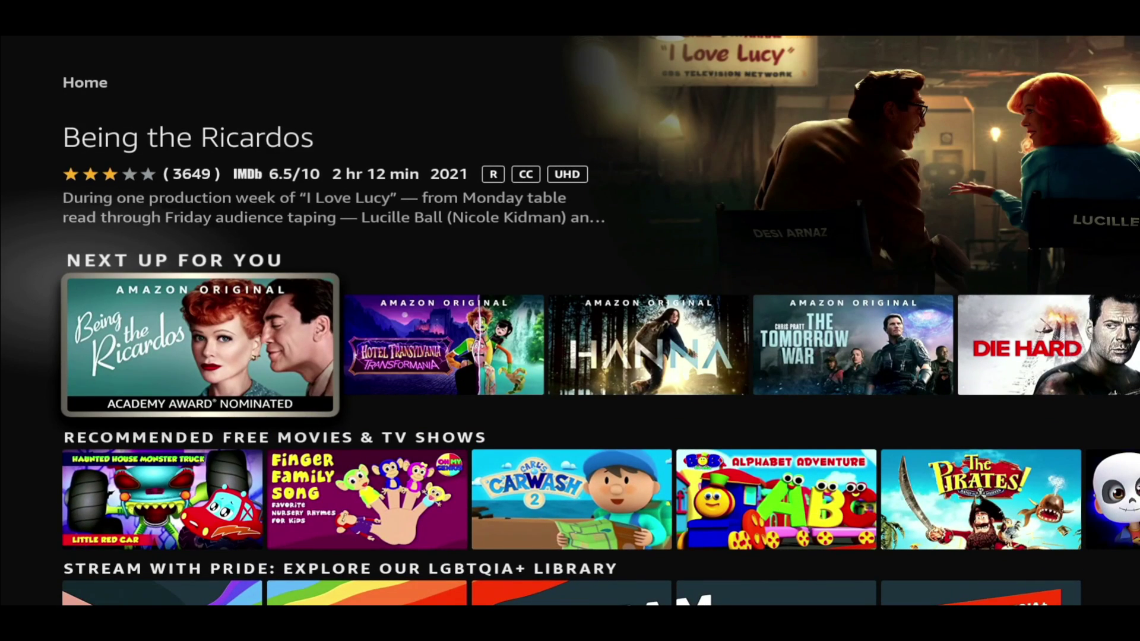
{"action": "key", "text": "Up"}
{"action": "key", "text": "Down"}
{"action": "key", "text": "Down"}
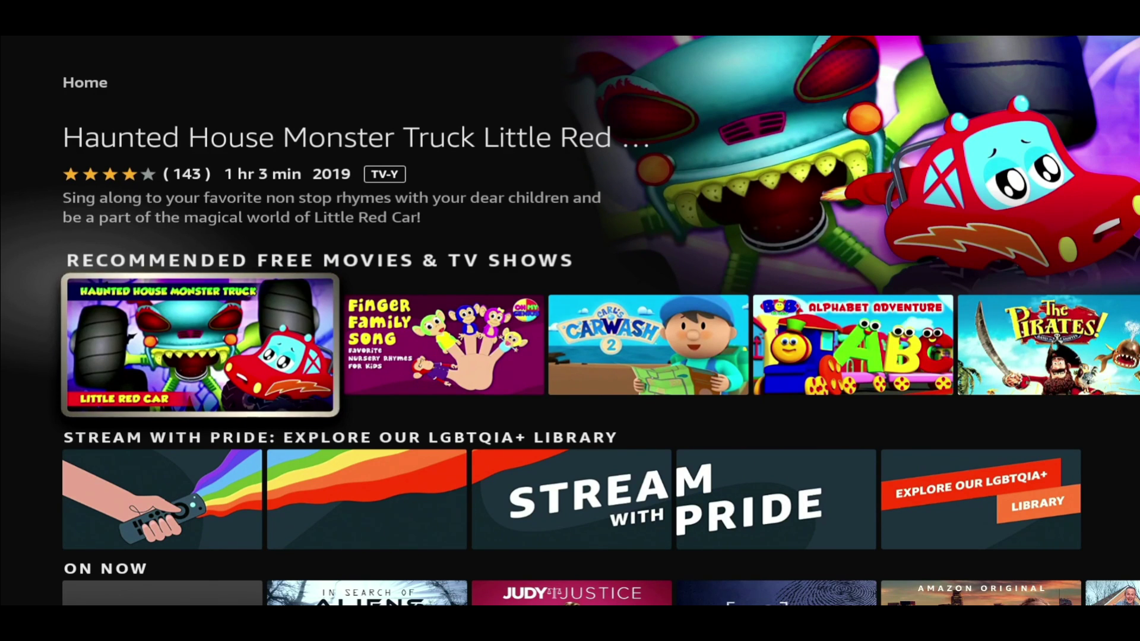
{"action": "key", "text": "Up"}
{"action": "key", "text": "Up"}
{"action": "key", "text": "Up"}
{"action": "key", "text": "Up"}
{"action": "key", "text": "Up"}
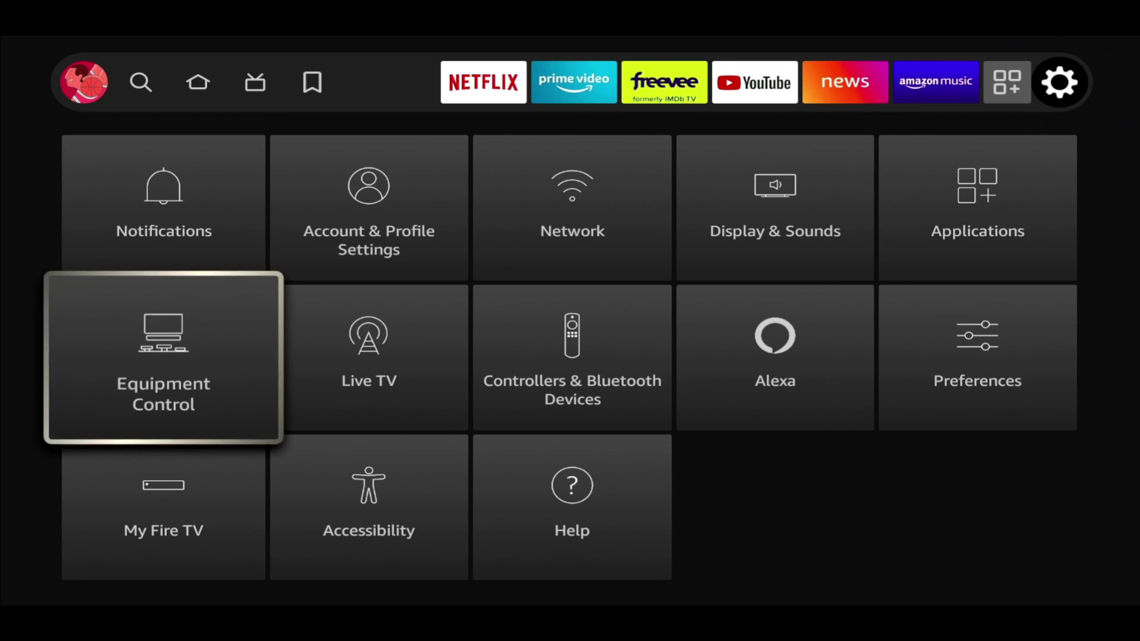
Step: Open My Fire TV settings and move between the About and Developer options entries
{"action": "key", "text": "Down"}
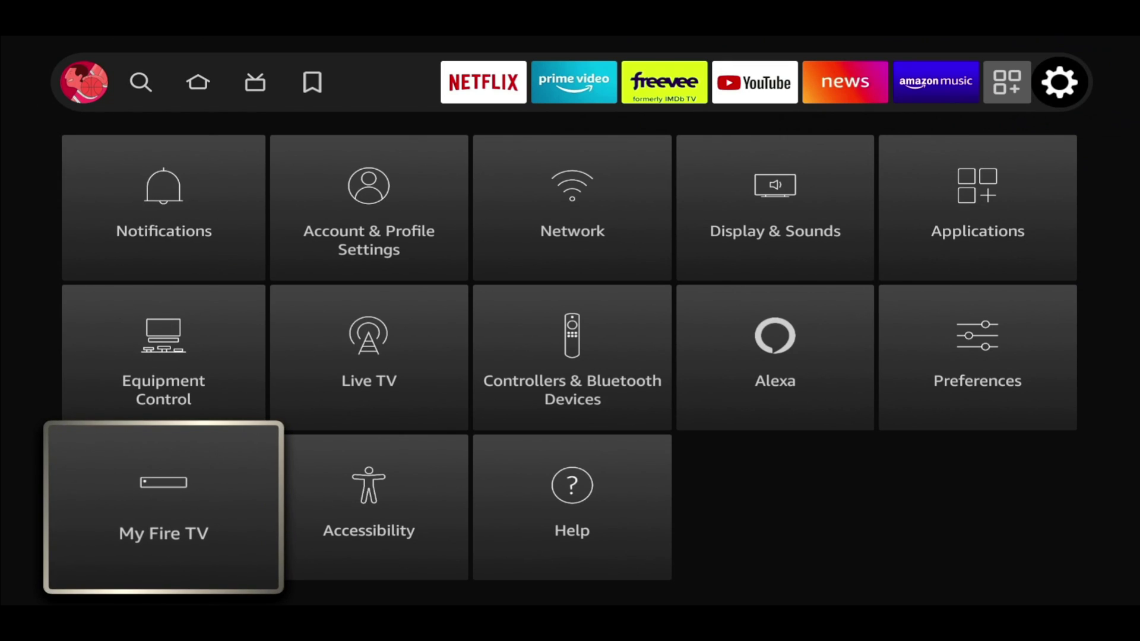
{"action": "key", "text": "Return"}
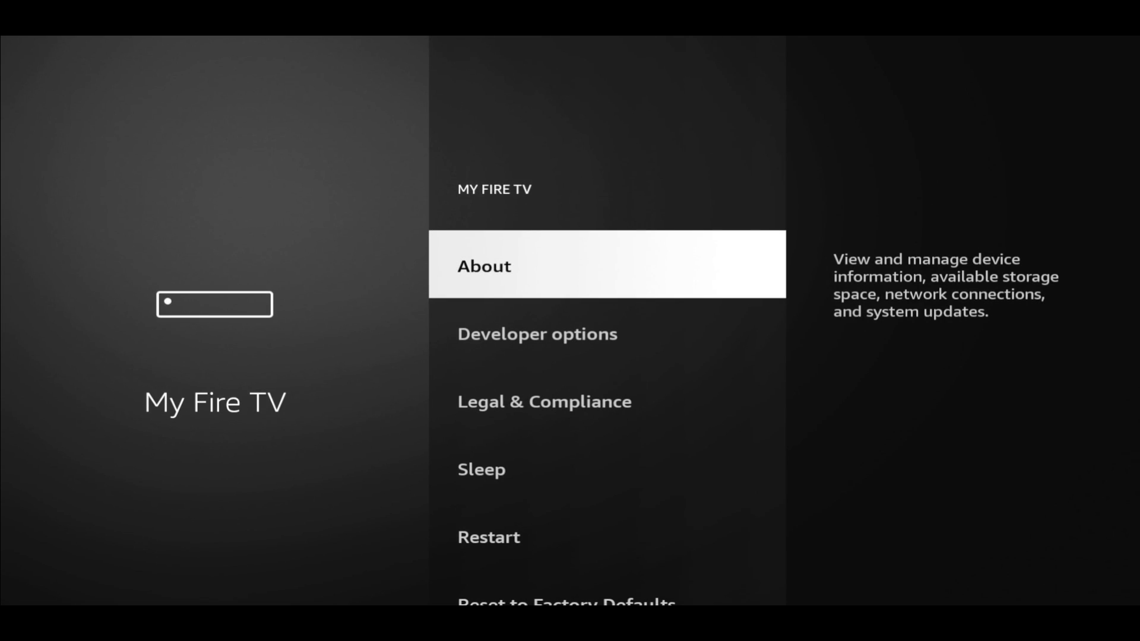
{"action": "key", "text": "Down"}
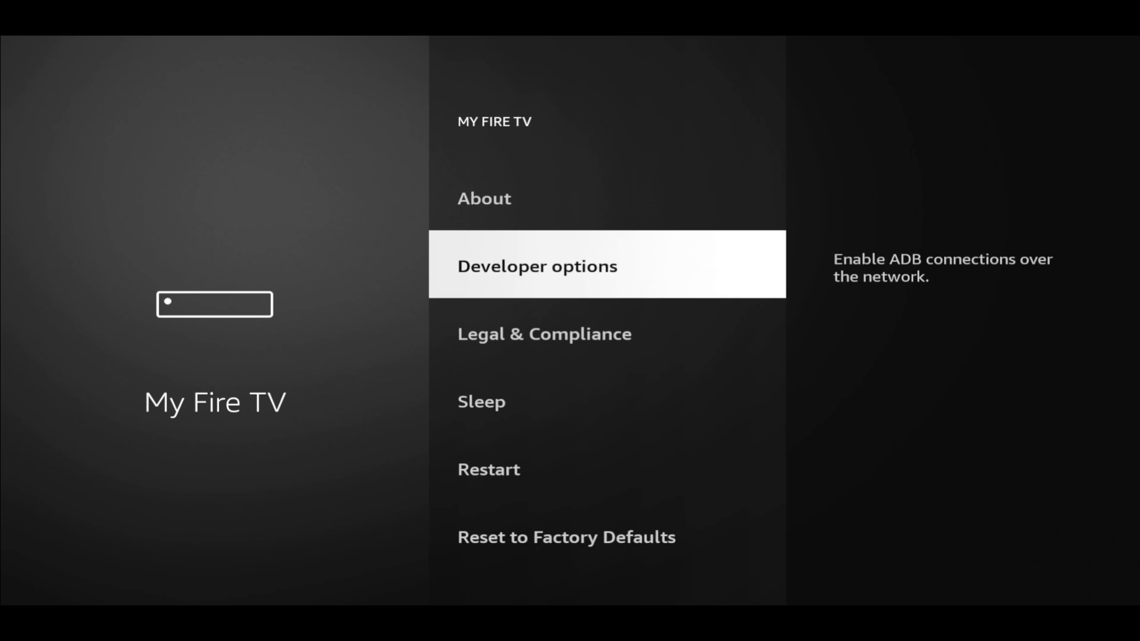
{"action": "key", "text": "Up"}
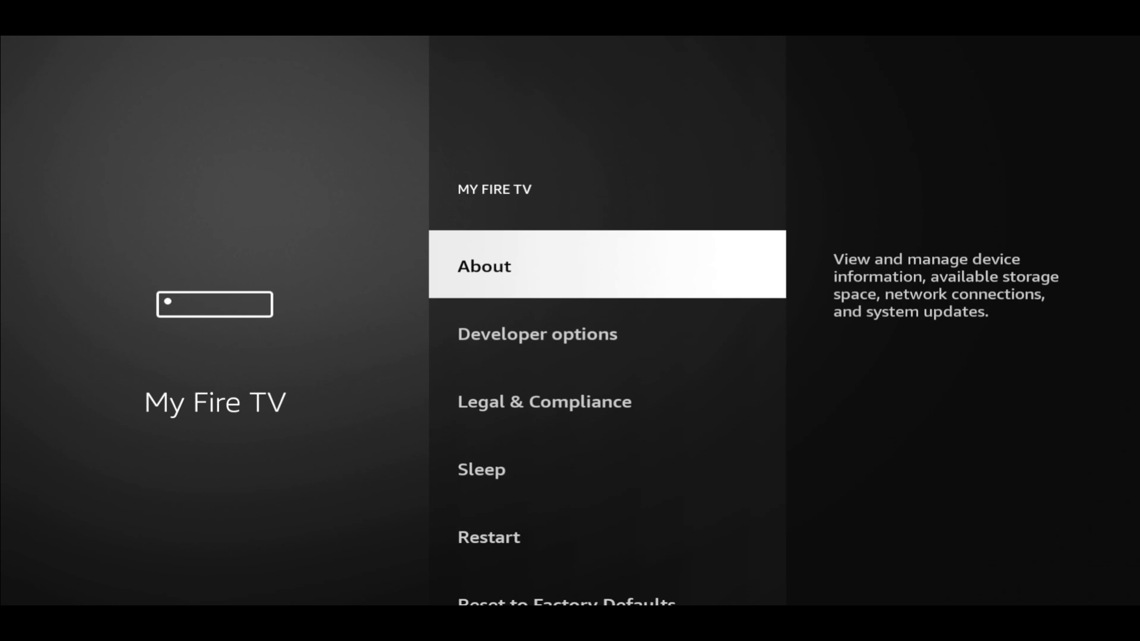
{"action": "key", "text": "Down"}
{"action": "key", "text": "Down"}
{"action": "key", "text": "Down"}
{"action": "key", "text": "Down"}
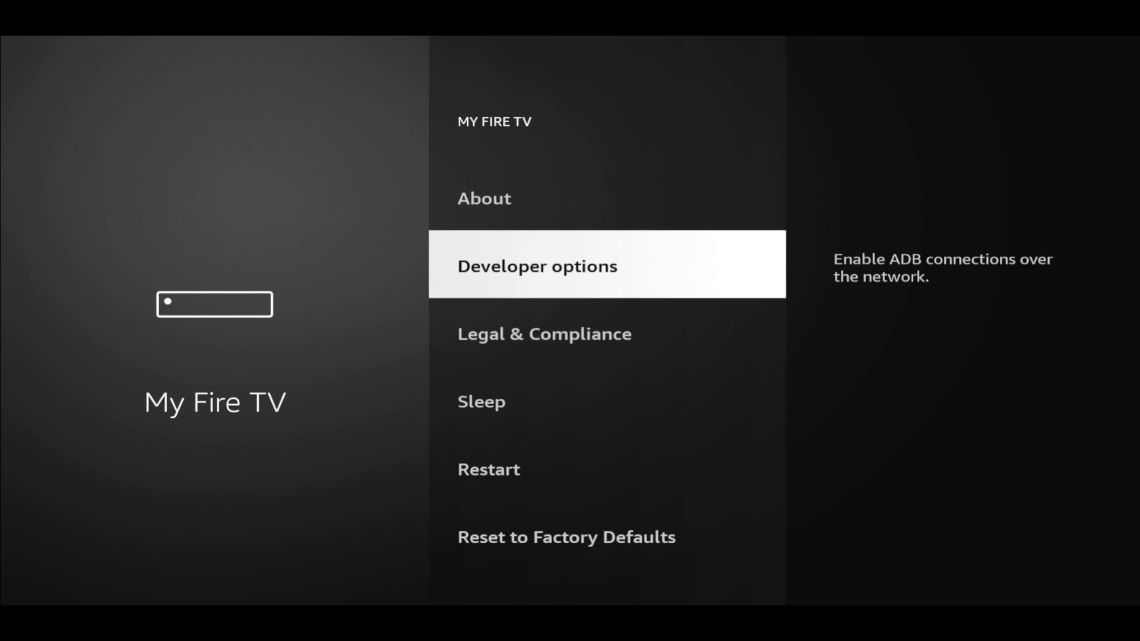
{"action": "key", "text": "Up"}
{"action": "key", "text": "Up"}
{"action": "key", "text": "Up"}
{"action": "key", "text": "Up"}
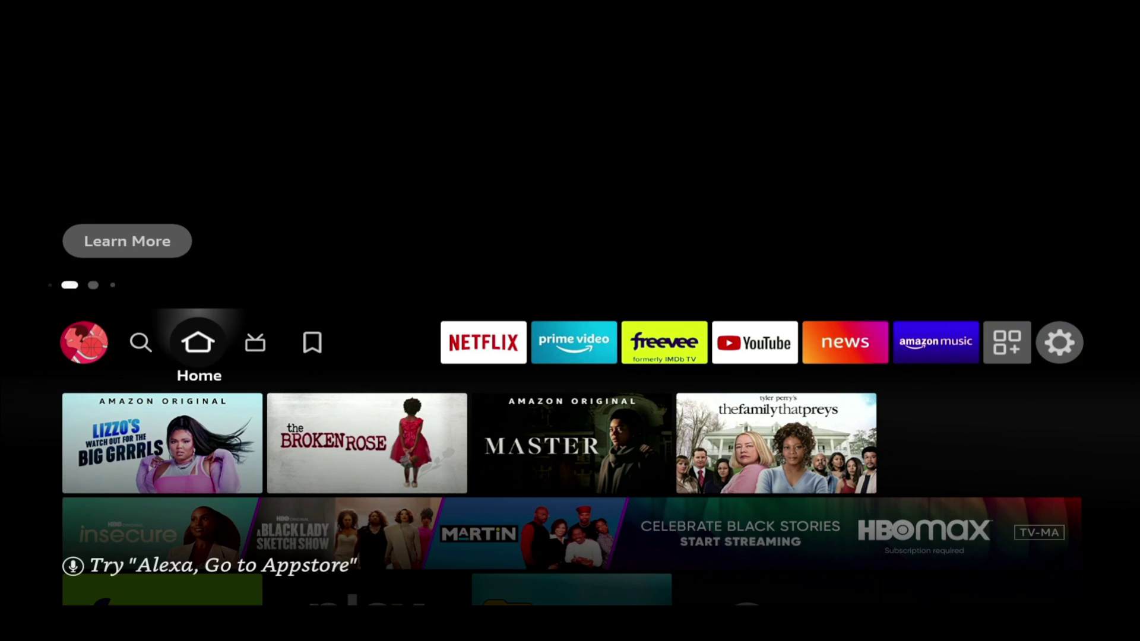
Step: Go to Settings and open My Fire TV to reach its About page
{"action": "key", "text": "Right"}
{"action": "key", "text": "Right"}
{"action": "key", "text": "Right"}
{"action": "key", "text": "Right"}
{"action": "key", "text": "Right"}
{"action": "key", "text": "Right"}
{"action": "key", "text": "Right"}
{"action": "key", "text": "Right"}
{"action": "key", "text": "Right"}
{"action": "key", "text": "Right"}
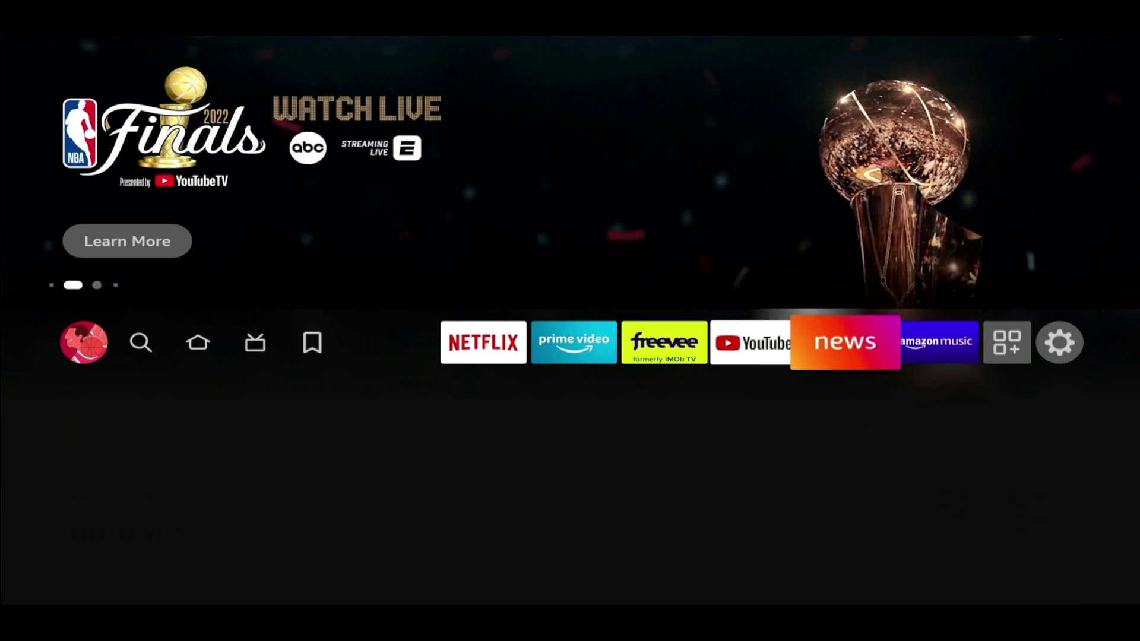
{"action": "key", "text": "Down"}
{"action": "key", "text": "Down"}
{"action": "key", "text": "Down"}
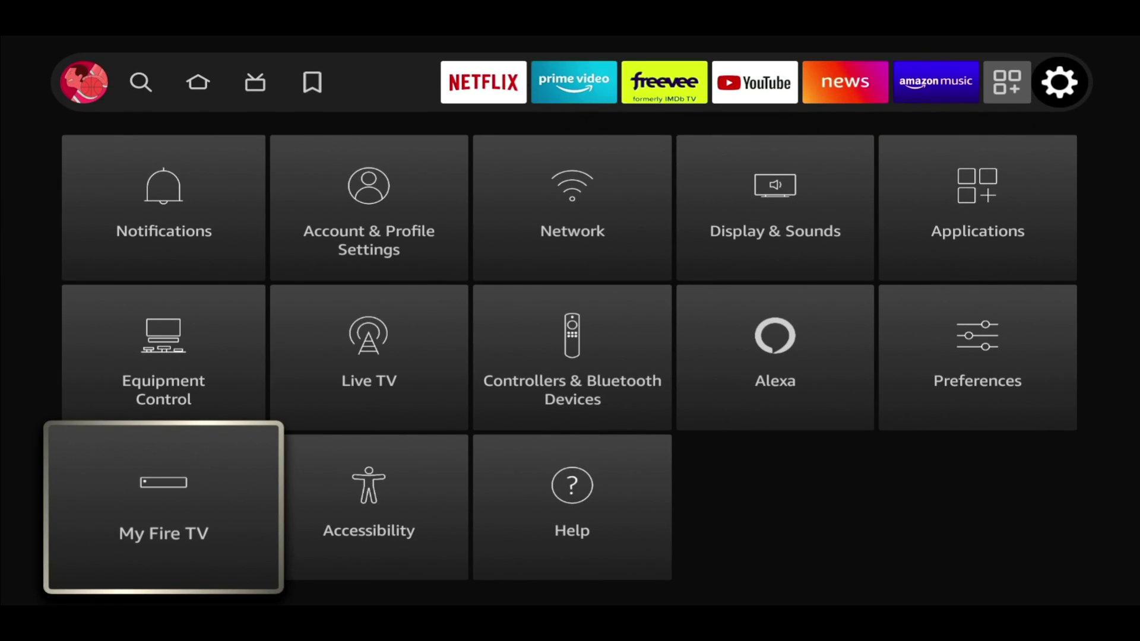
{"action": "key", "text": "Return"}
{"action": "key", "text": "Return"}
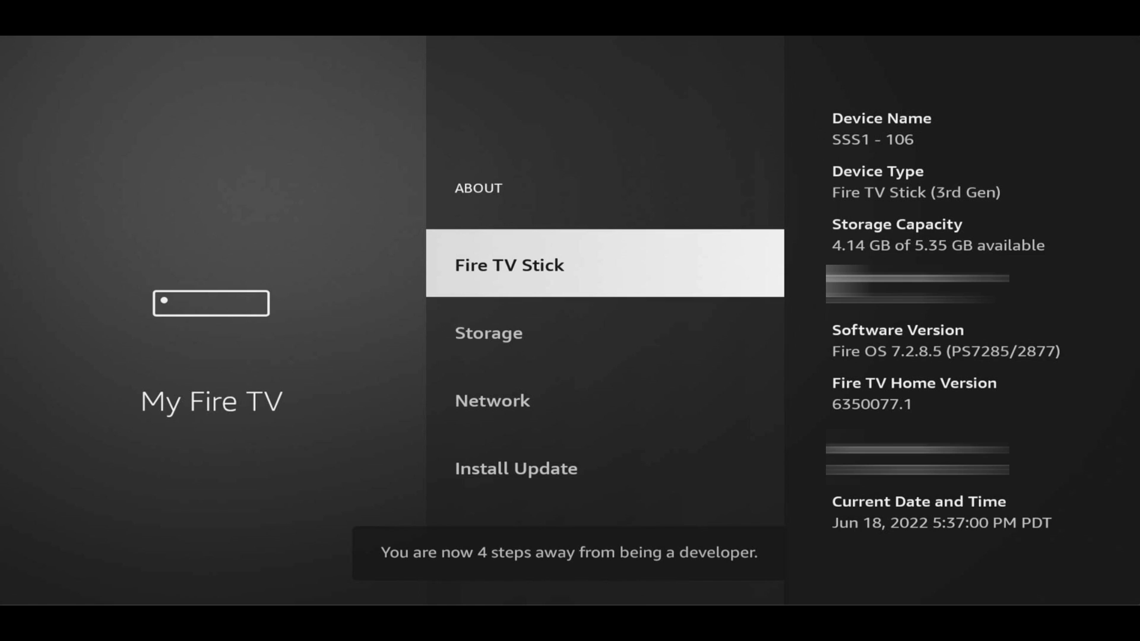
Step: Confirm developer mode, open Developer options, then show the YouTube channel's notification choices
{"action": "key", "text": "Return"}
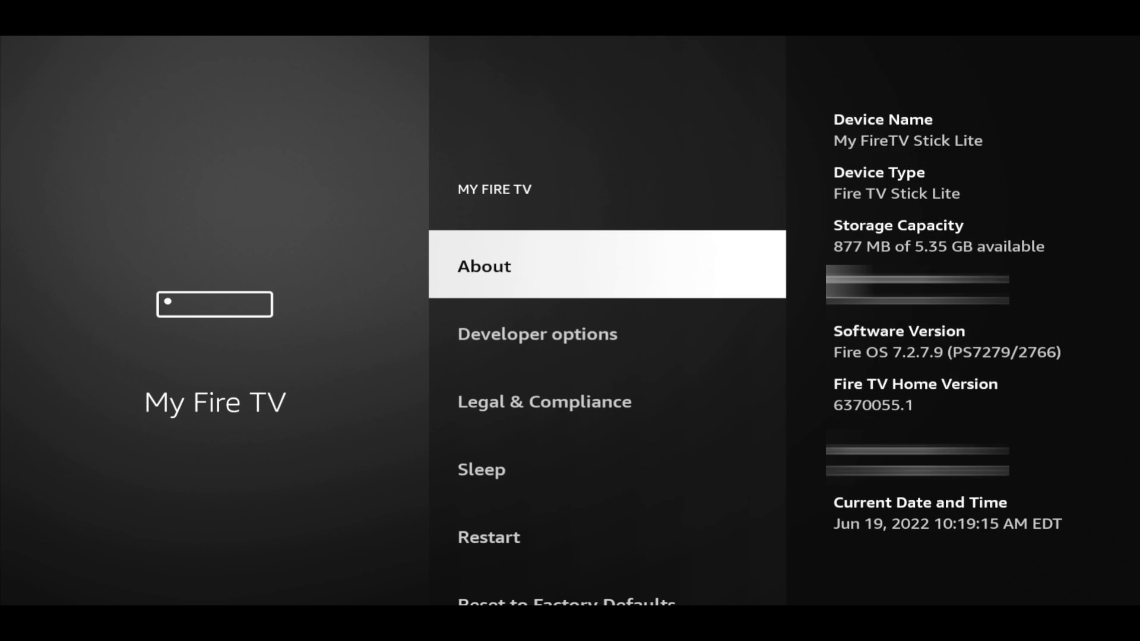
{"action": "key", "text": "Down"}
{"action": "key", "text": "Return"}
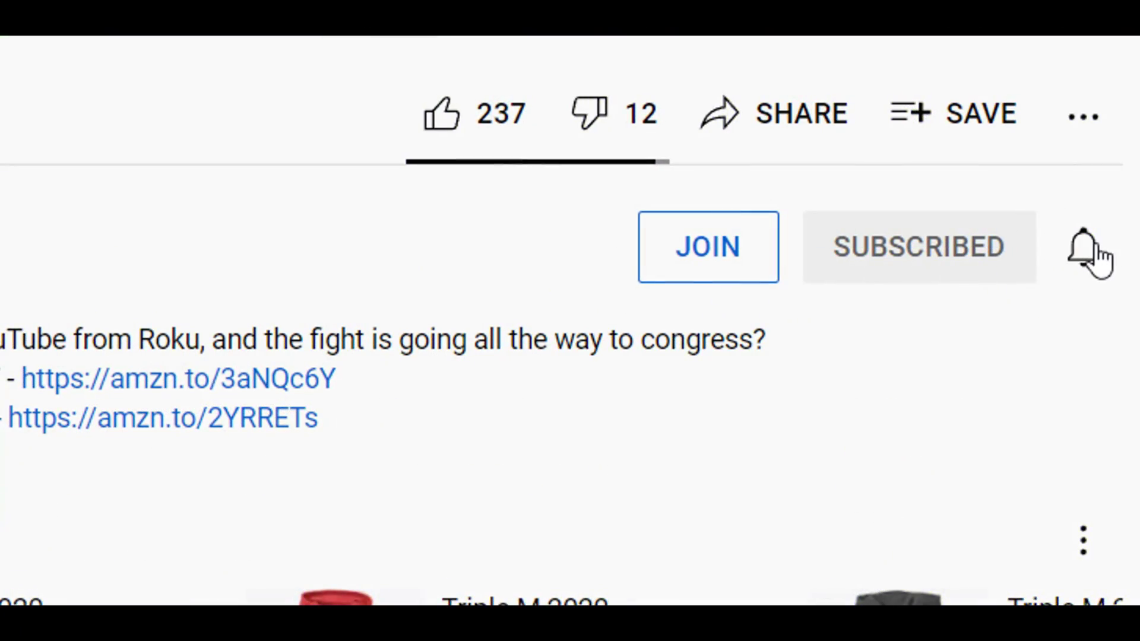
{"action": "left_click", "coordinate": [1094, 248]}
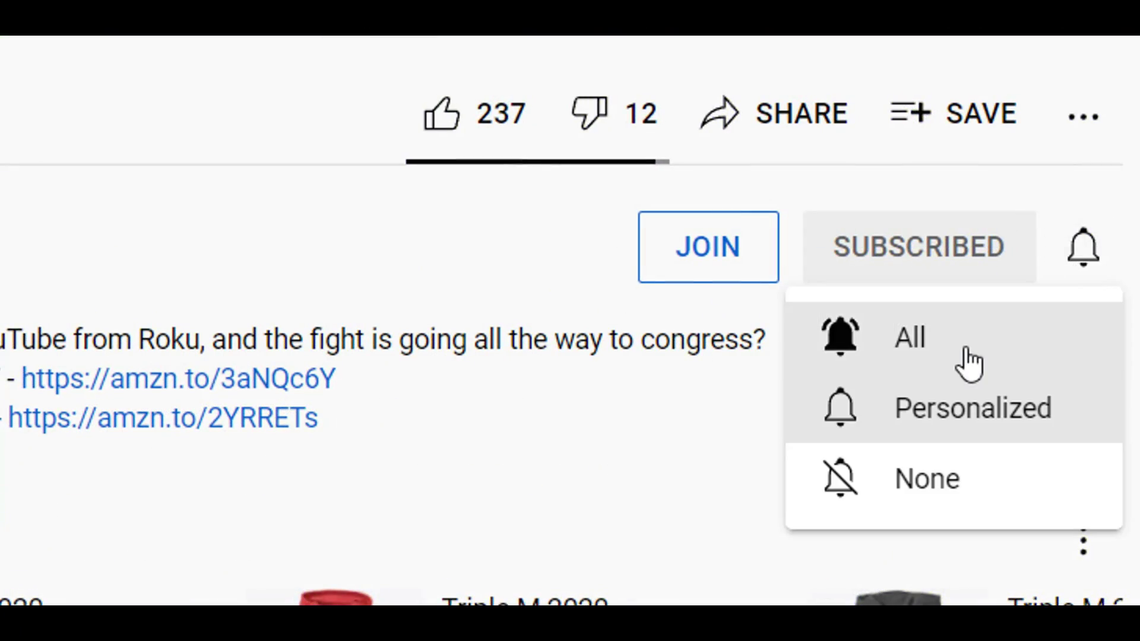